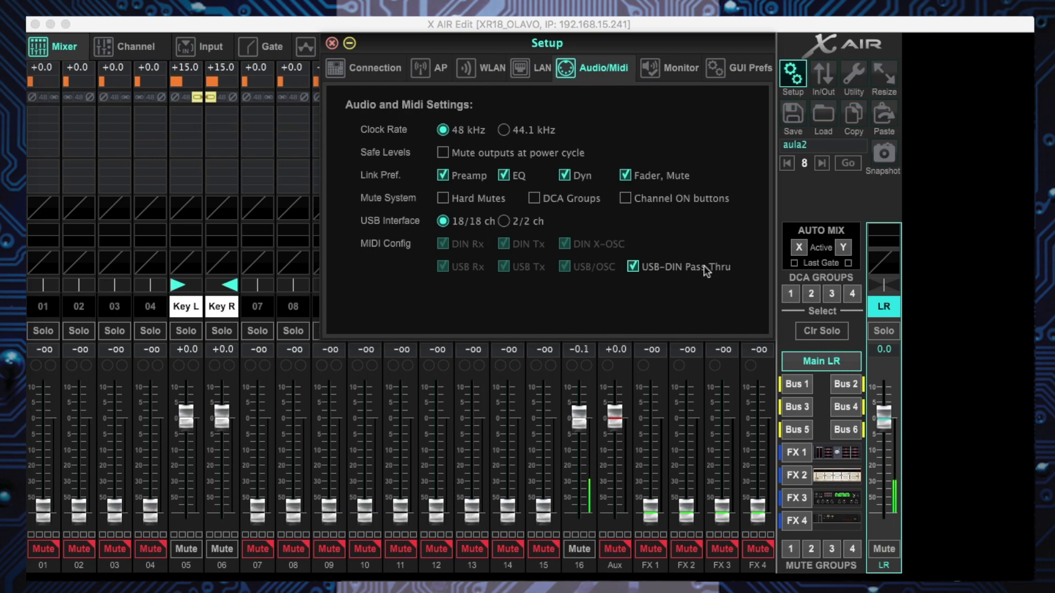
Switch to Pro Tools and check in the MIDI input devices list that X18/XR18 is enabled
{"action": "key", "text": "ctrl+Right"}
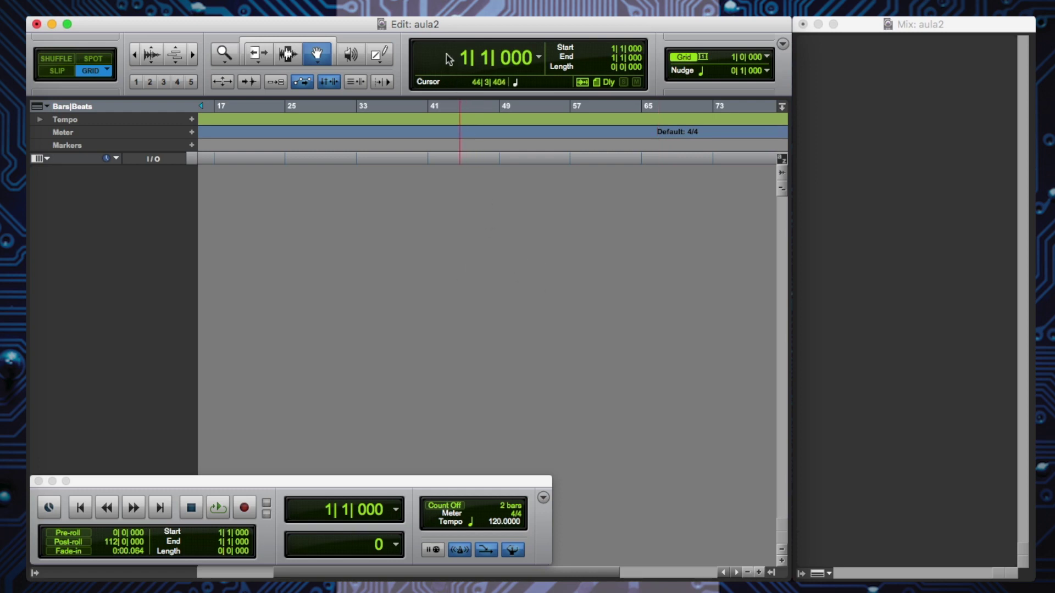
{"action": "left_click", "coordinate": [460, 18]}
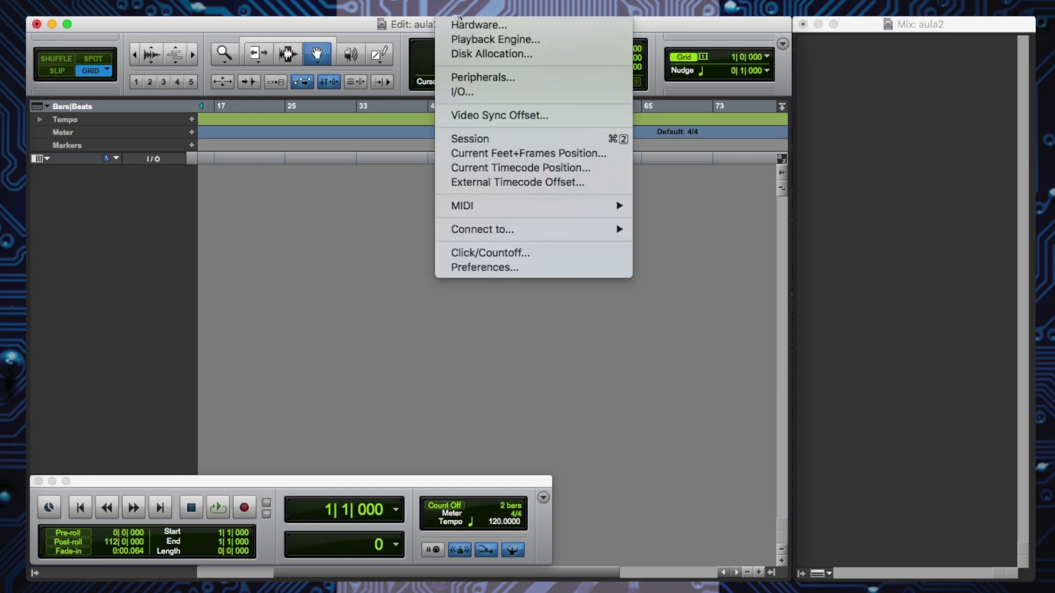
{"action": "mouse_move", "coordinate": [548, 206]}
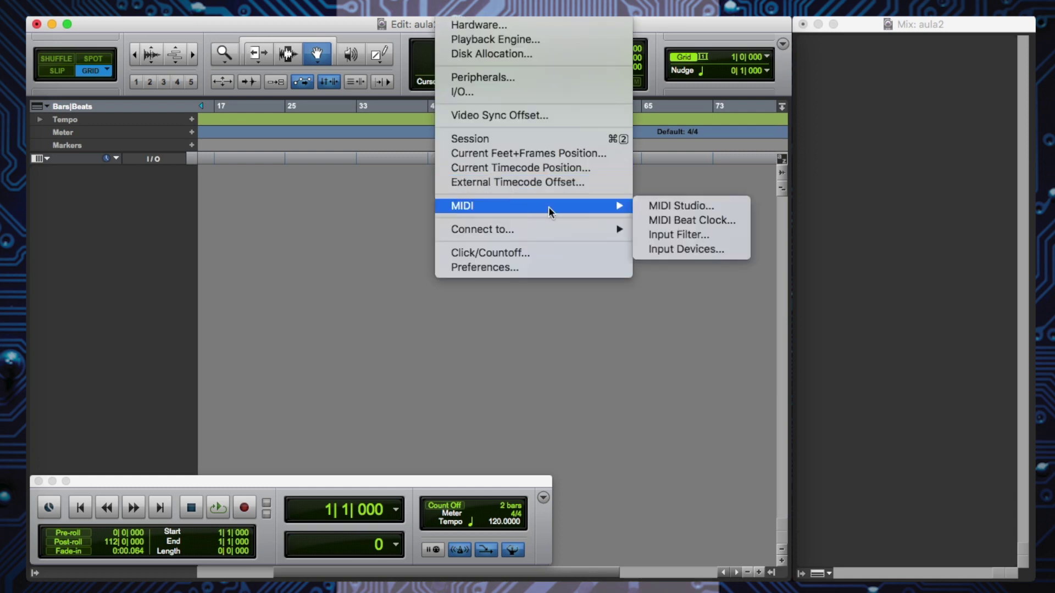
{"action": "left_click", "coordinate": [657, 250]}
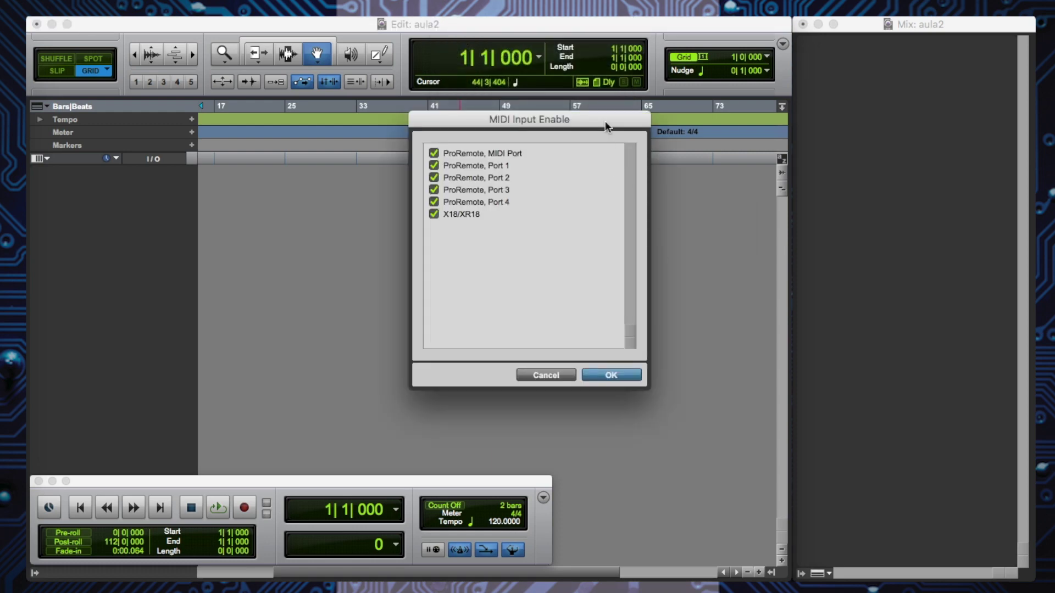
{"action": "left_click_drag", "start_coordinate": [605, 120], "coordinate": [584, 117]}
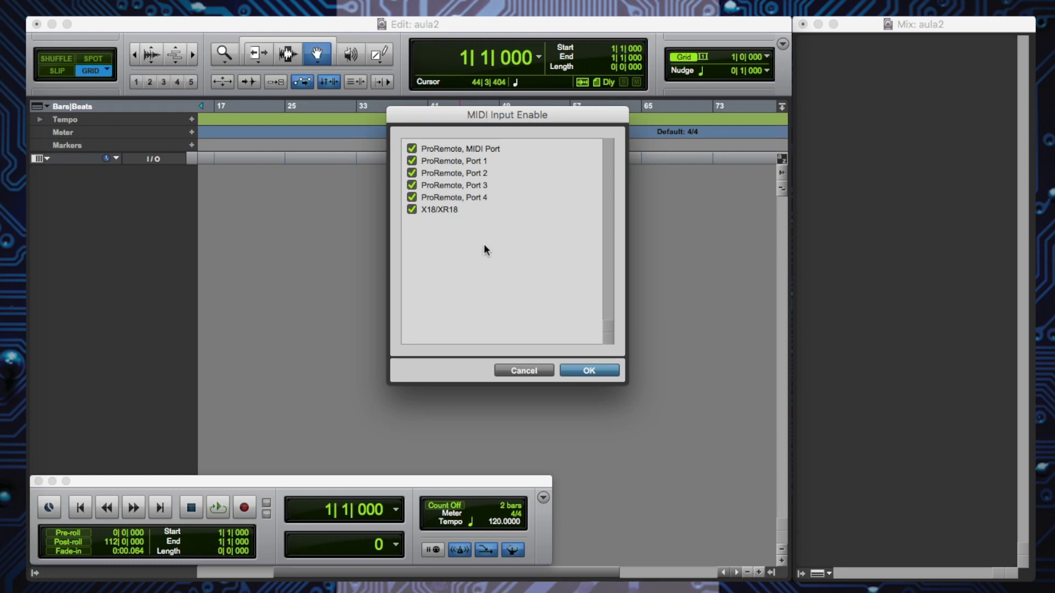
{"action": "key", "text": "Return"}
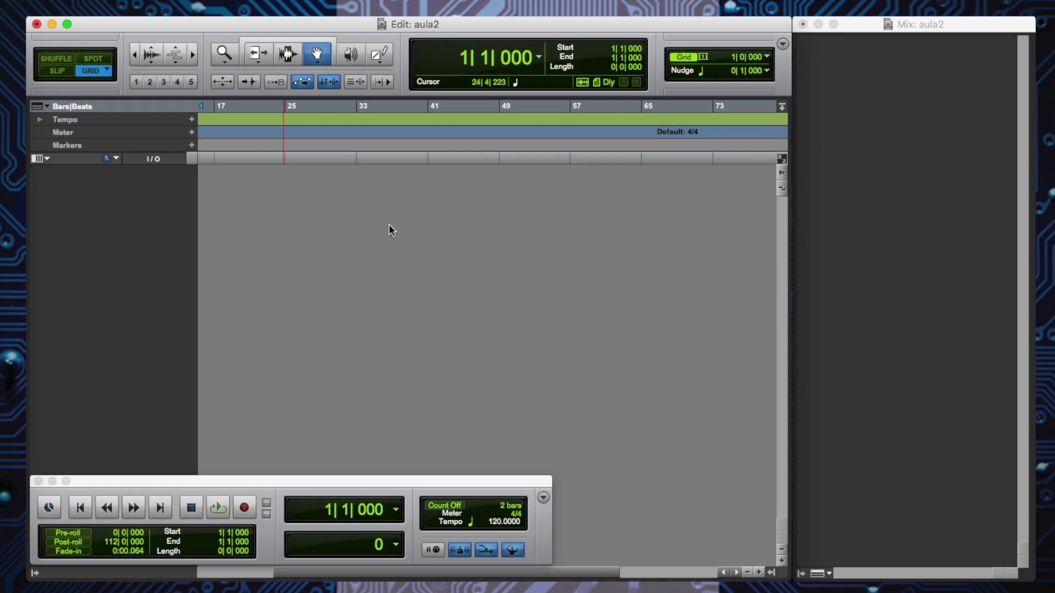
Create one new MIDI track in the session
{"action": "left_click", "coordinate": [233, 2]}
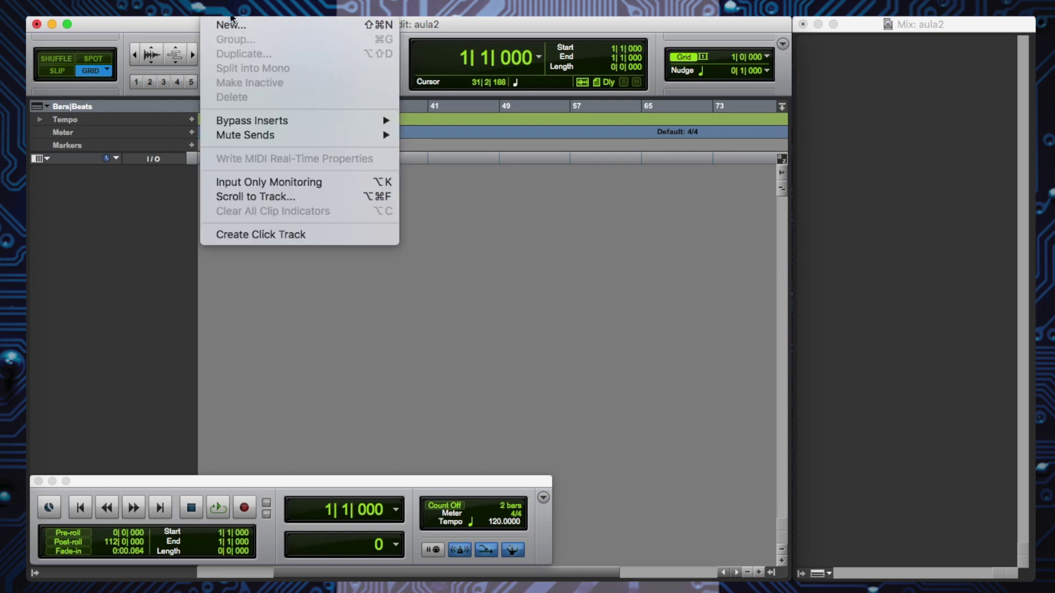
{"action": "left_click", "coordinate": [232, 23]}
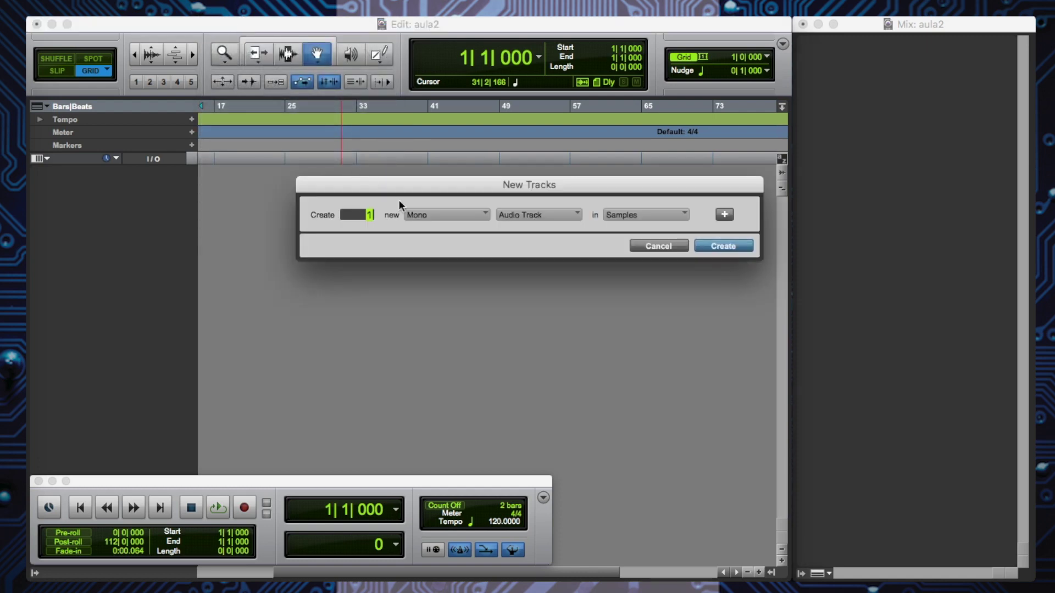
{"action": "left_click", "coordinate": [434, 216]}
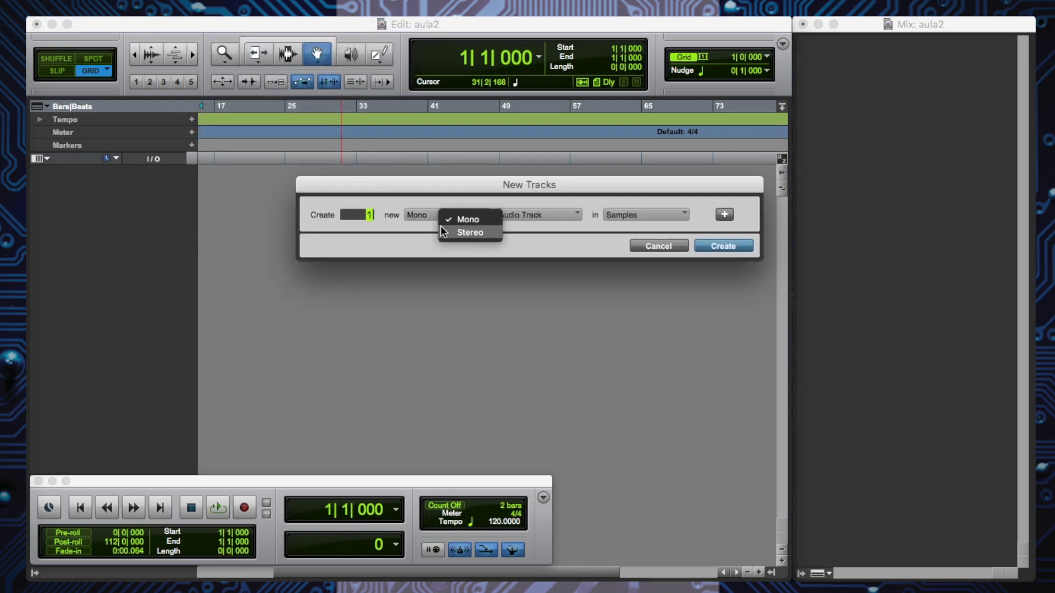
{"action": "left_click", "coordinate": [426, 199]}
{"action": "left_click", "coordinate": [516, 215]}
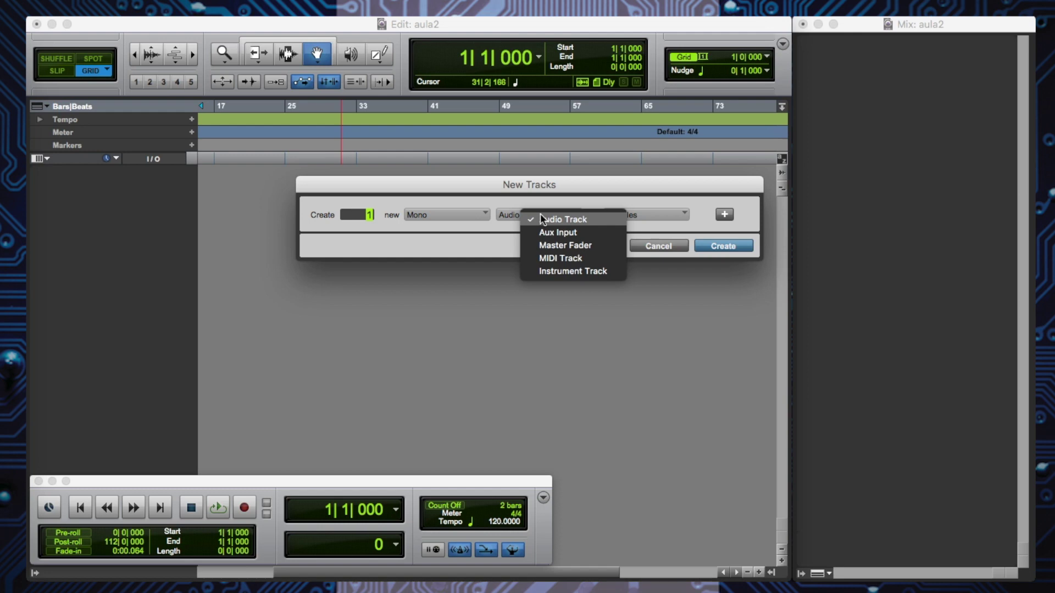
{"action": "left_click", "coordinate": [560, 259]}
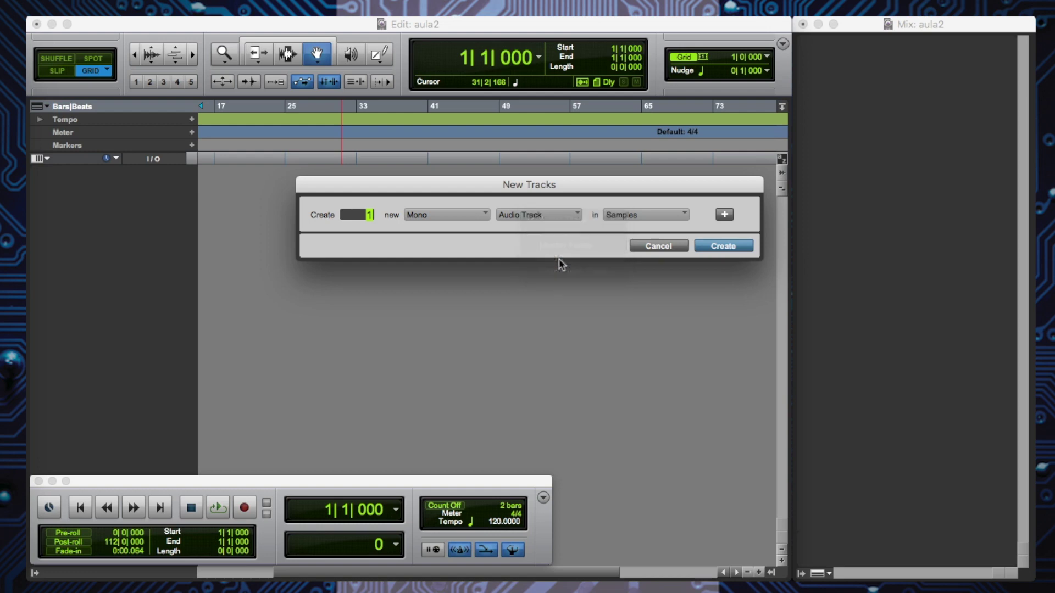
{"action": "left_click", "coordinate": [724, 247]}
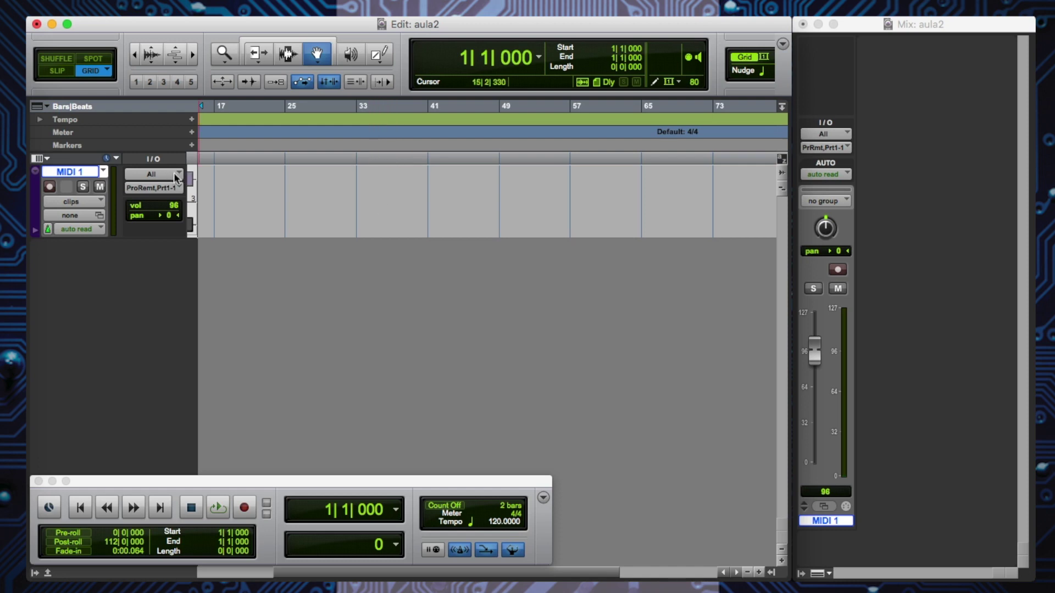
{"action": "left_click", "coordinate": [161, 177]}
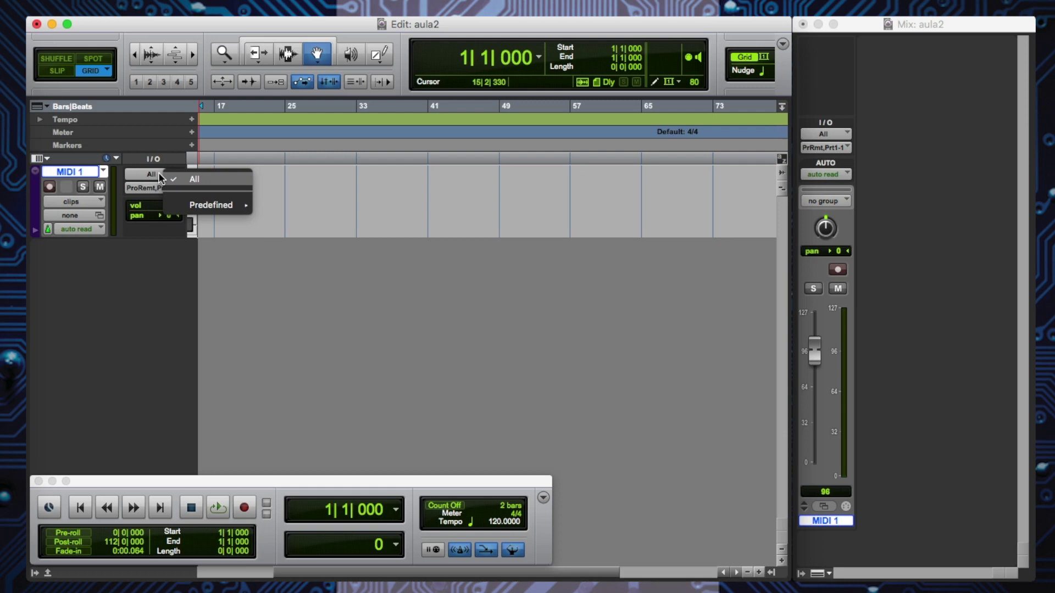
{"action": "mouse_move", "coordinate": [217, 206]}
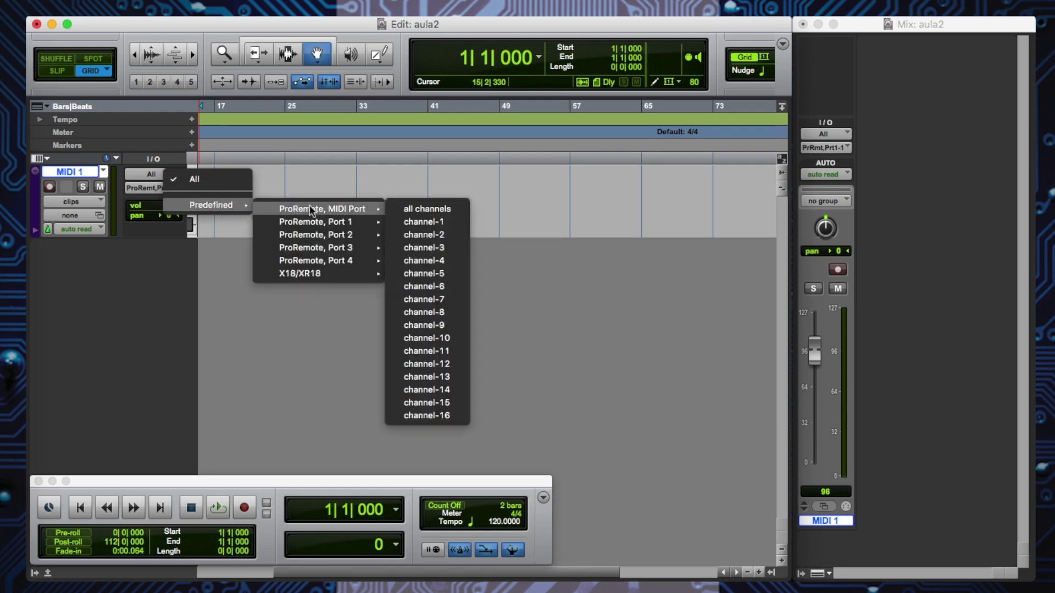
{"action": "mouse_move", "coordinate": [311, 275]}
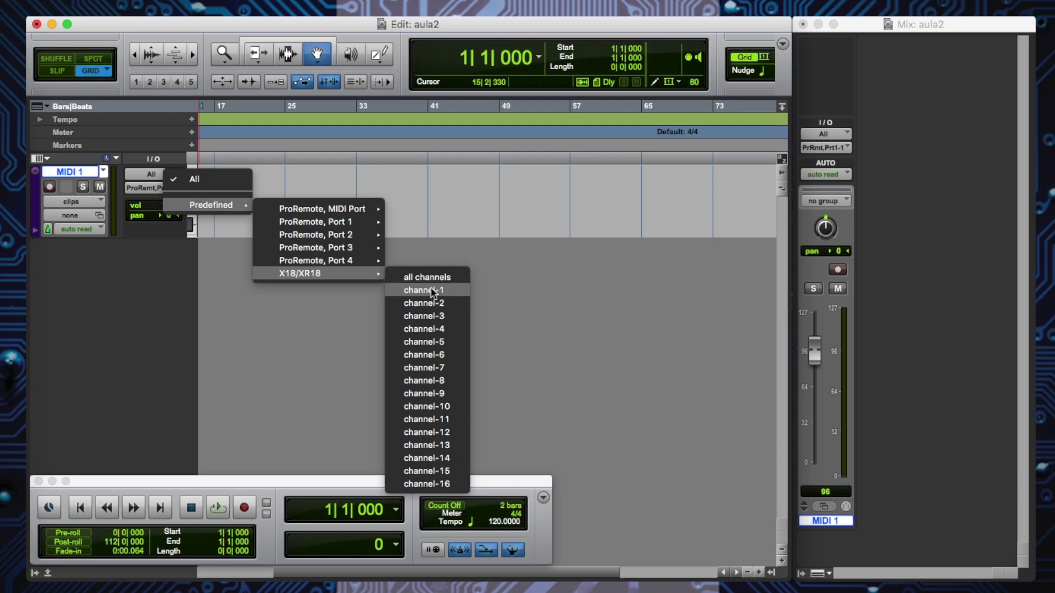
{"action": "left_click", "coordinate": [432, 291]}
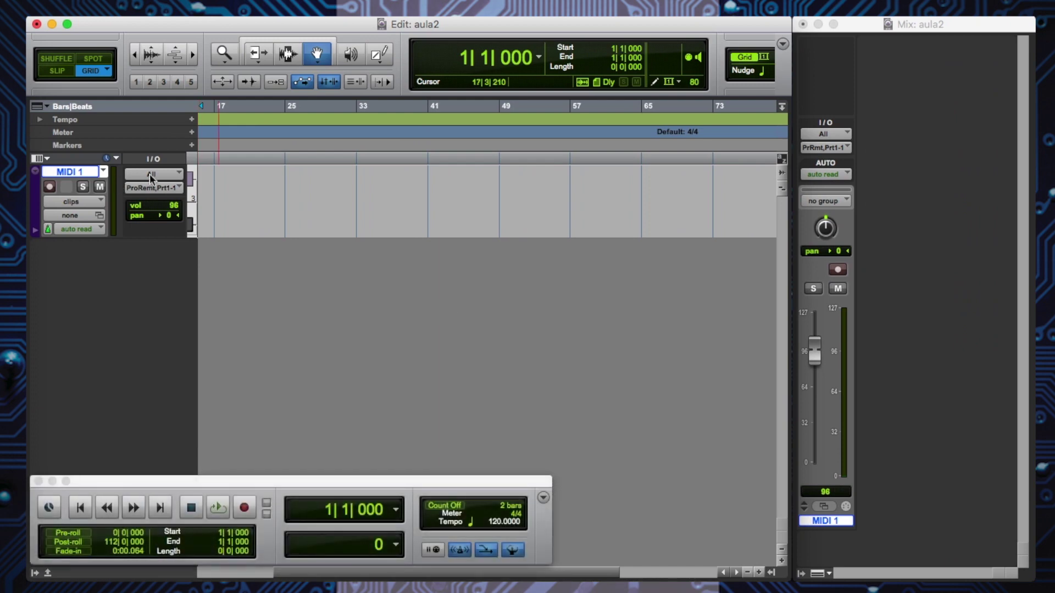
Set the MIDI 1 track's input to all channels of the X18/XR18 device
{"action": "left_click", "coordinate": [150, 176]}
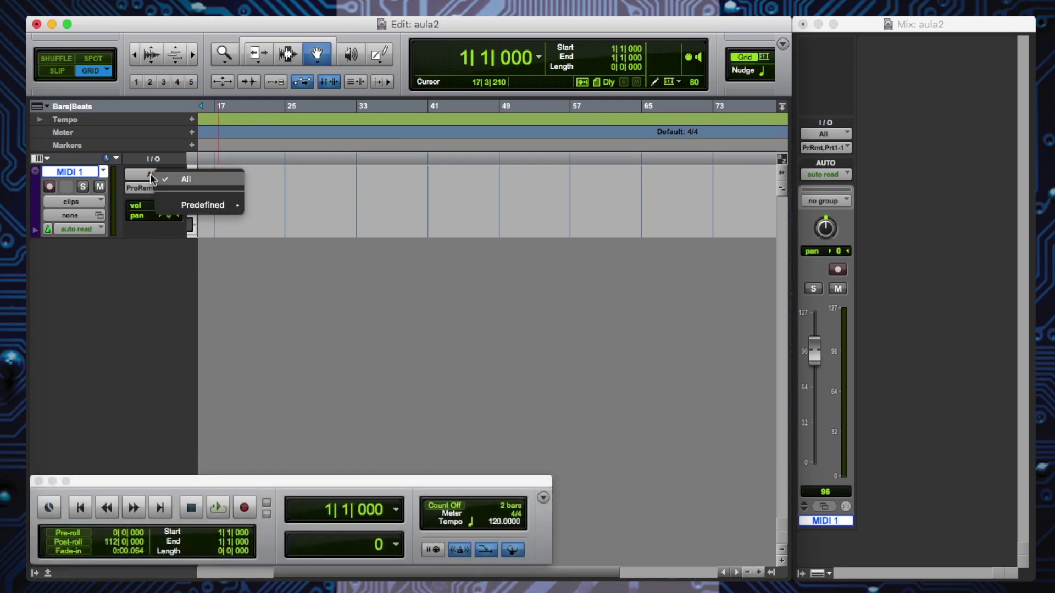
{"action": "mouse_move", "coordinate": [220, 207]}
{"action": "mouse_move", "coordinate": [320, 278]}
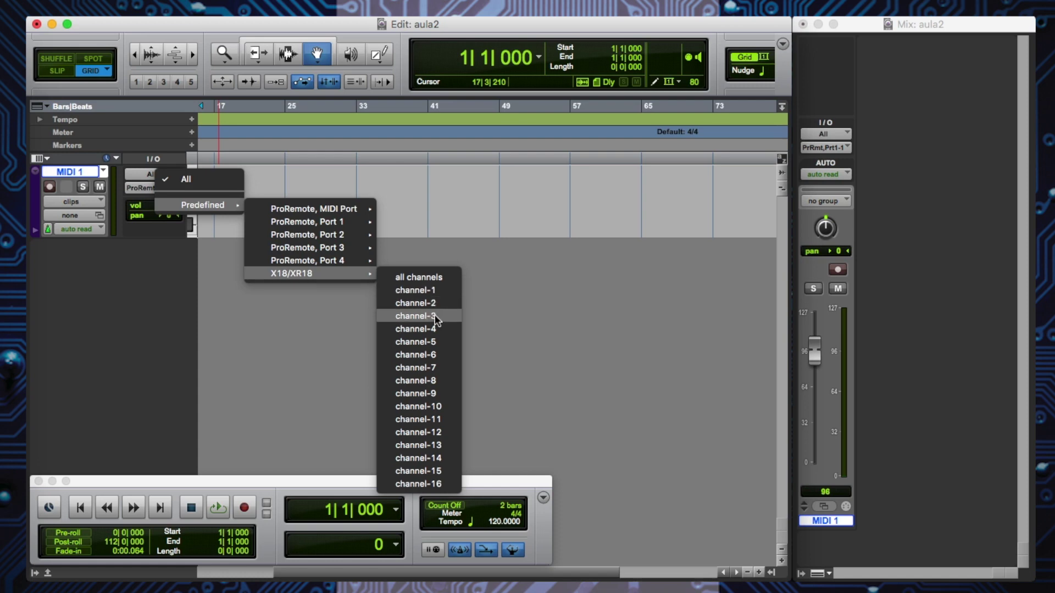
{"action": "left_click", "coordinate": [437, 277]}
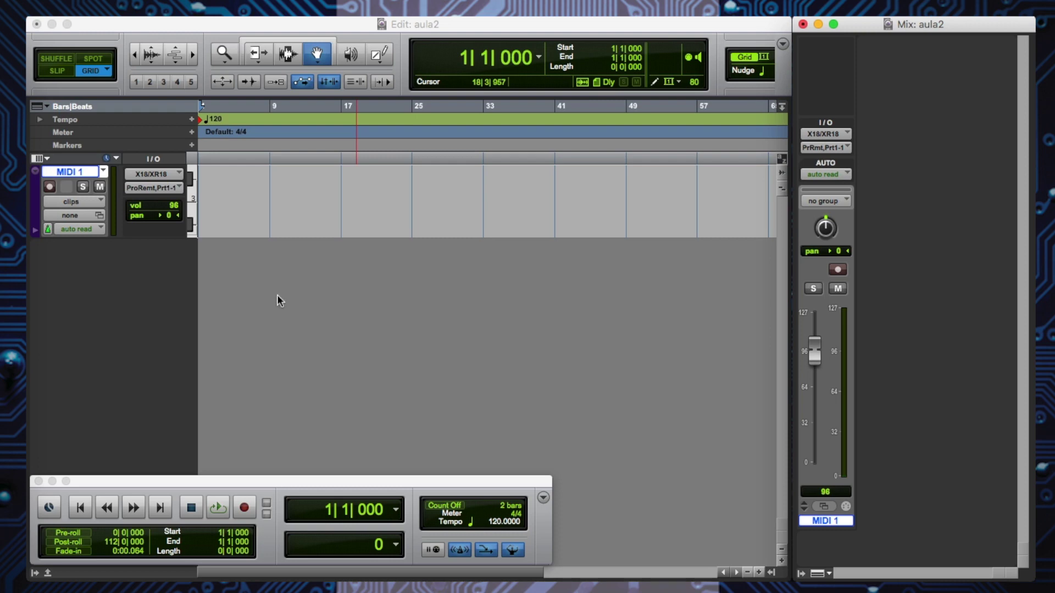
Record-enable the MIDI 1 track, record a MIDI take of about 27 bars from bar 1, and disarm the track
{"action": "left_click", "coordinate": [49, 187]}
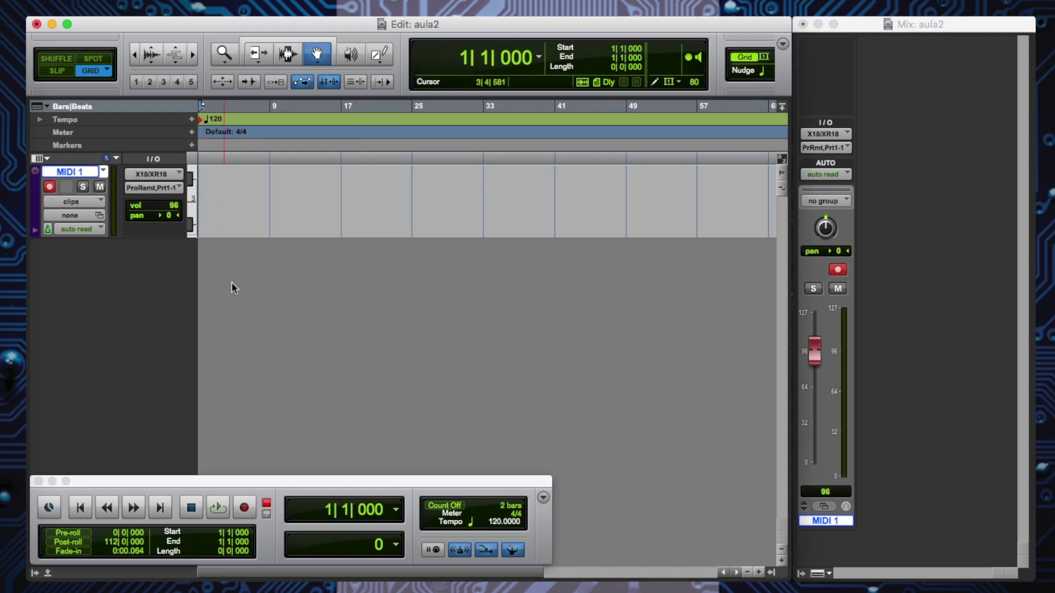
{"action": "left_click", "coordinate": [245, 512]}
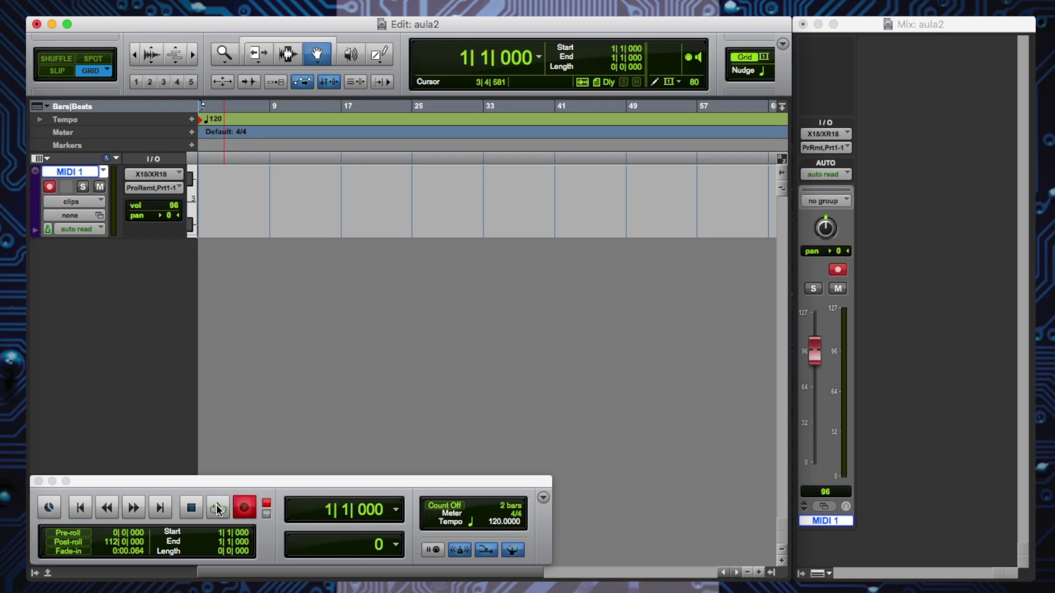
{"action": "left_click", "coordinate": [218, 510]}
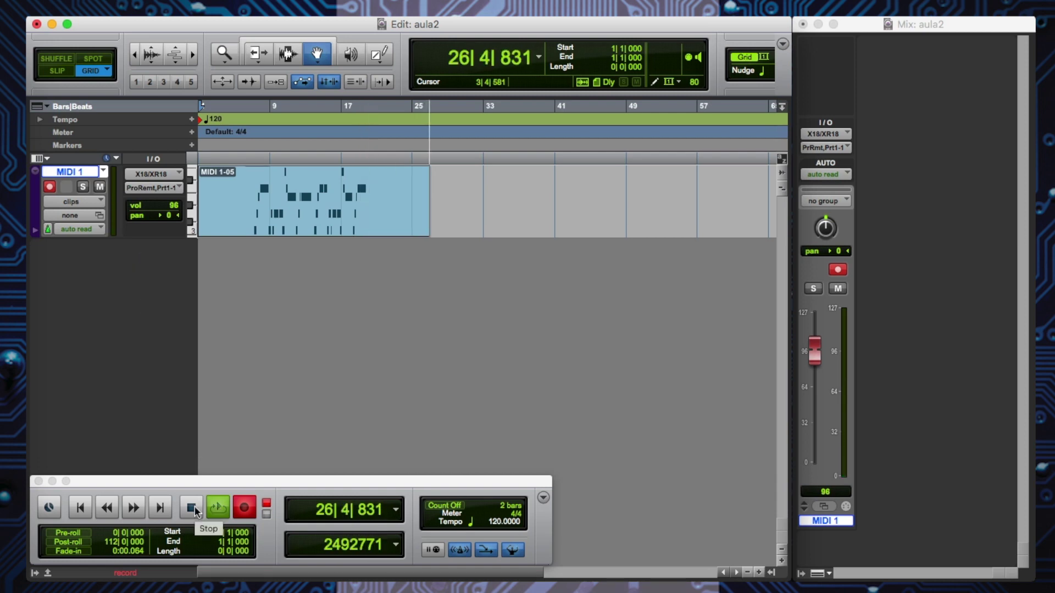
{"action": "left_click", "coordinate": [194, 508]}
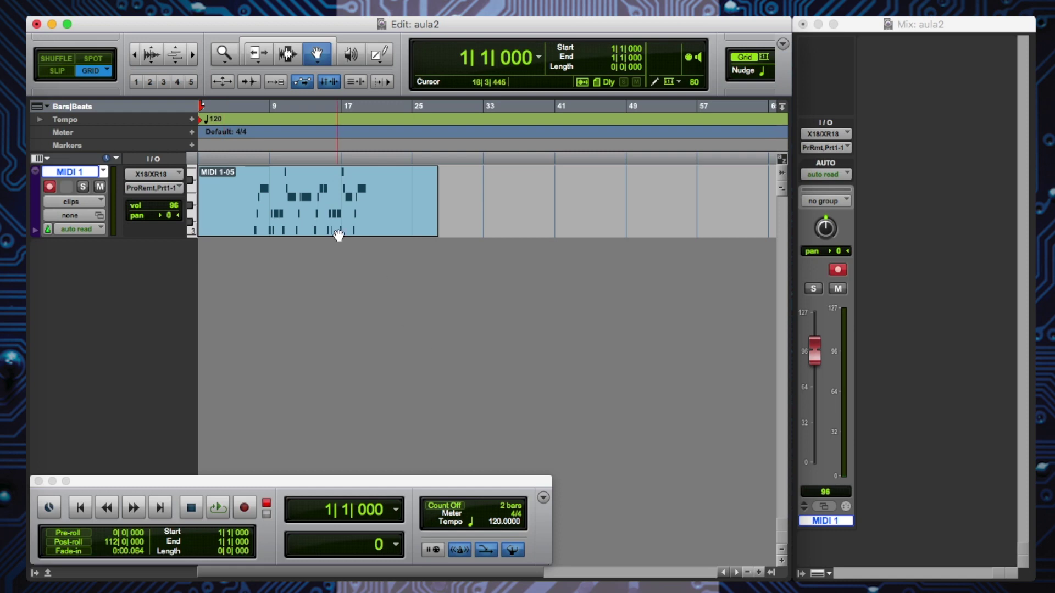
{"action": "key", "text": "super+equal"}
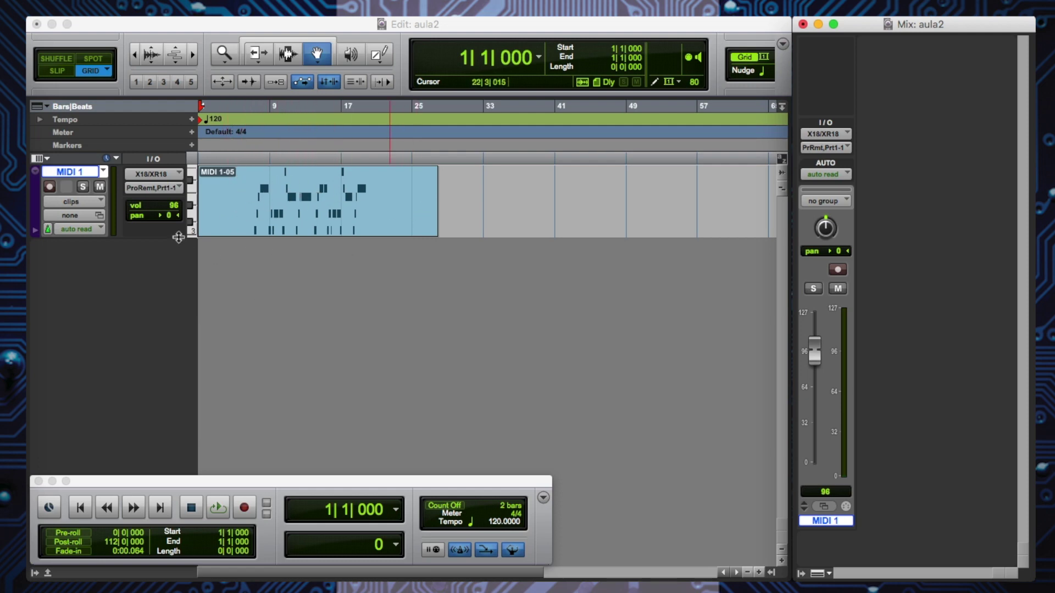
{"action": "left_click_drag", "start_coordinate": [178, 237], "coordinate": [181, 278]}
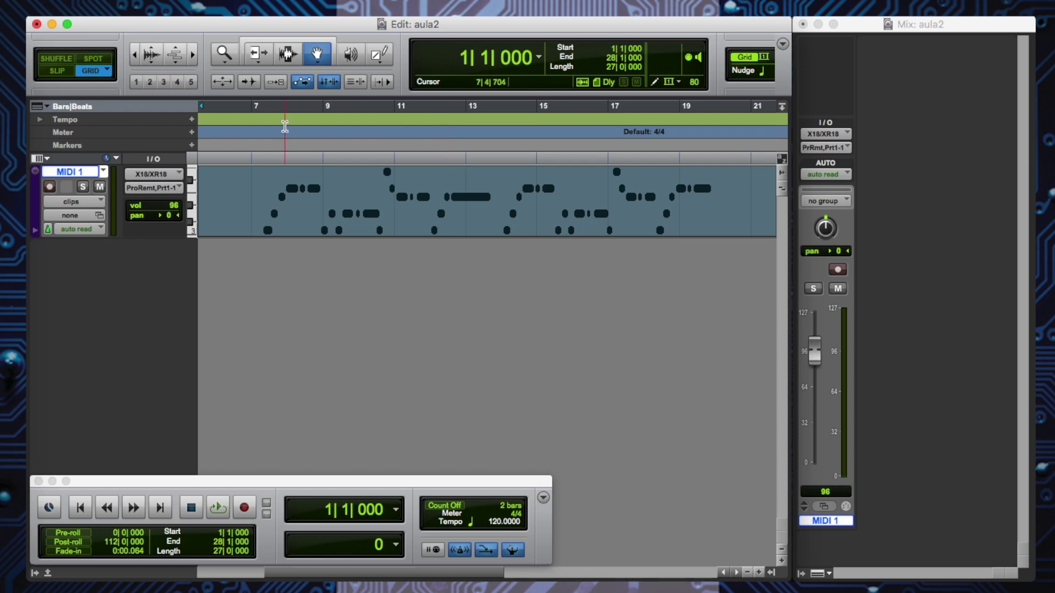
Create one new stereo audio track below the MIDI track
{"action": "left_click", "coordinate": [227, 15]}
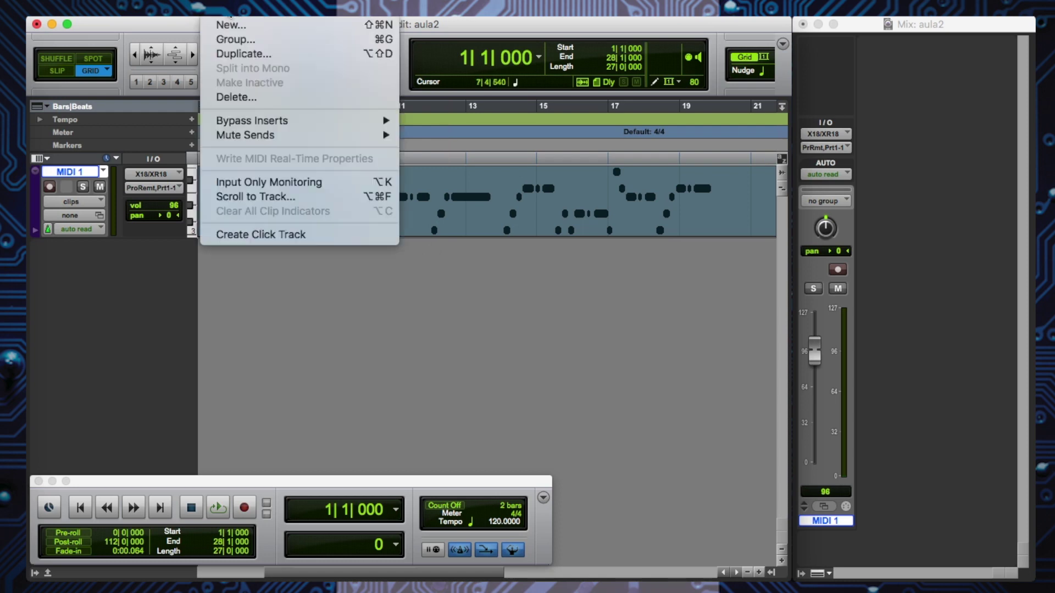
{"action": "left_click", "coordinate": [231, 25]}
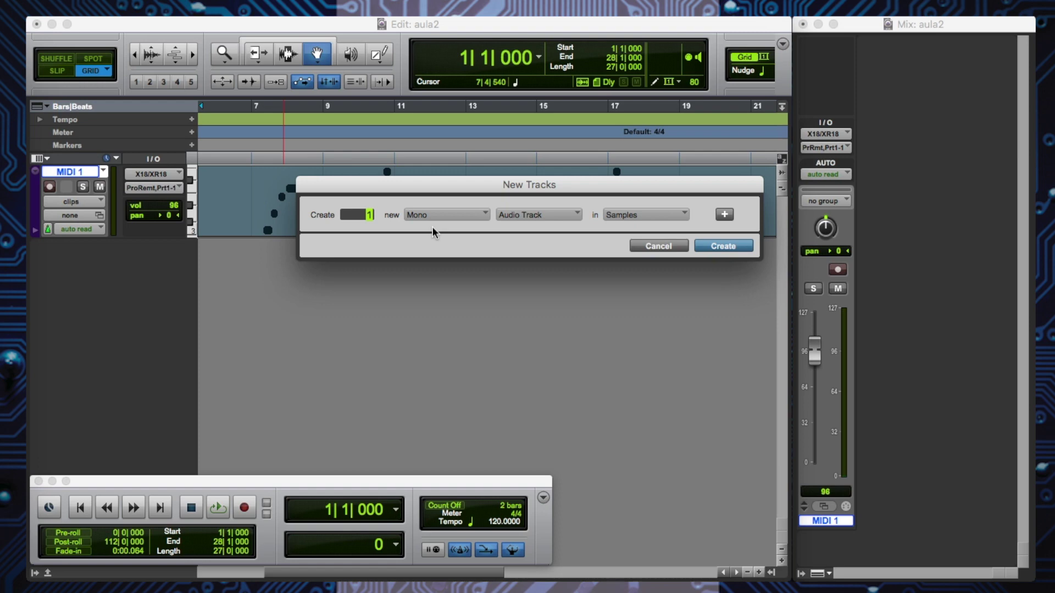
{"action": "left_click", "coordinate": [433, 216]}
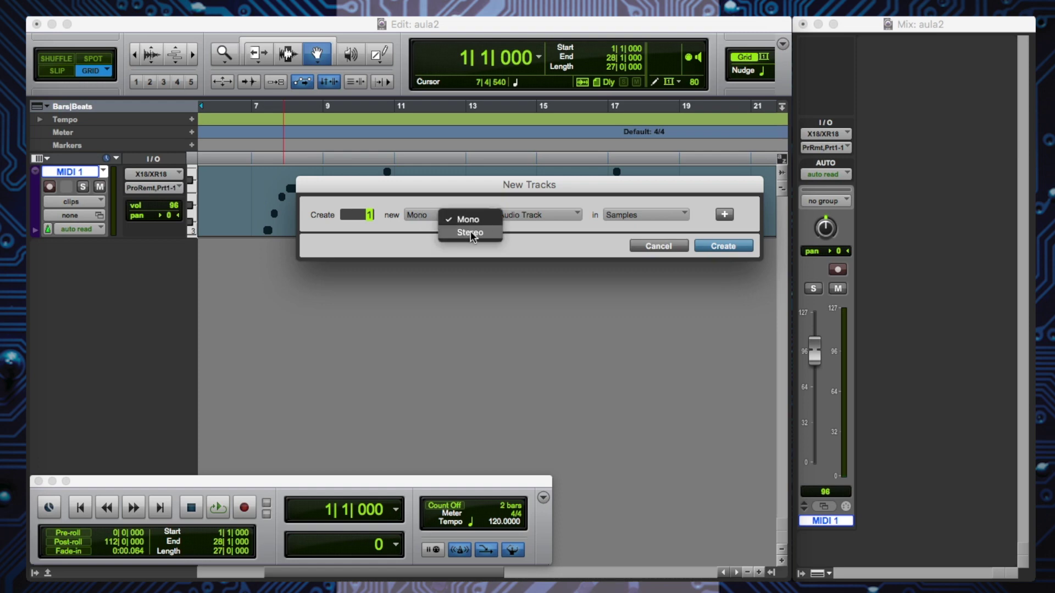
{"action": "left_click", "coordinate": [457, 233]}
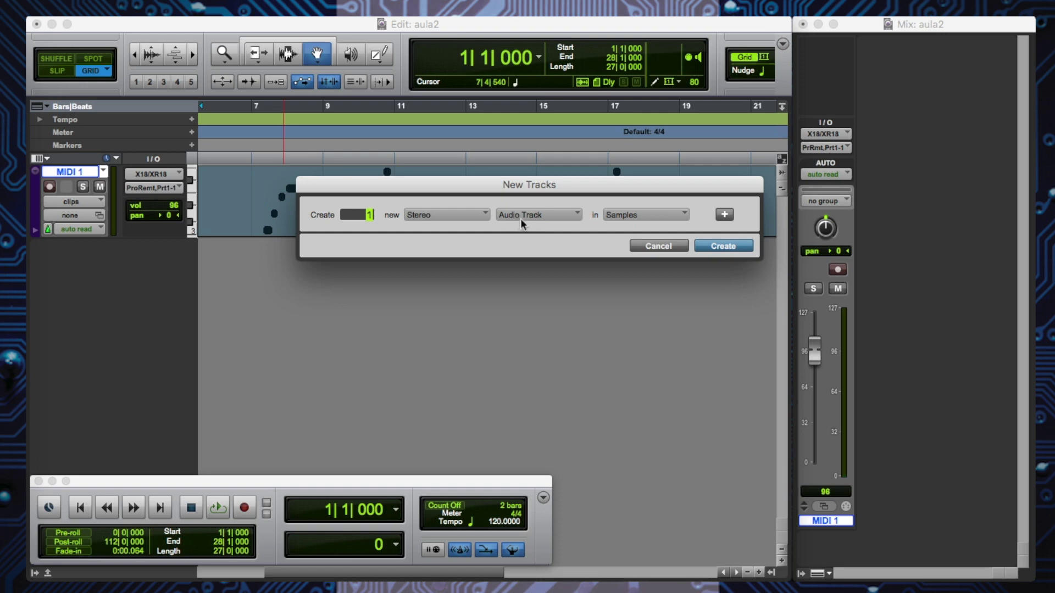
{"action": "left_click", "coordinate": [714, 245]}
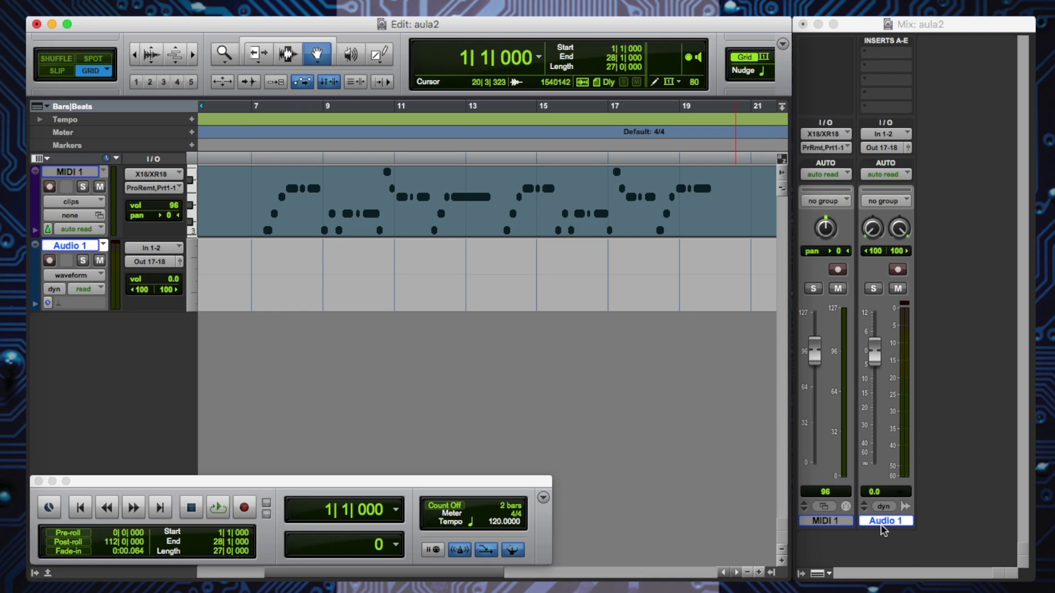
Insert the stereo Mini Grand instrument plug-in in the Audio 1 track's first insert slot and move its window clear of the mixer
{"action": "left_click", "coordinate": [884, 54]}
{"action": "left_click", "coordinate": [884, 54]}
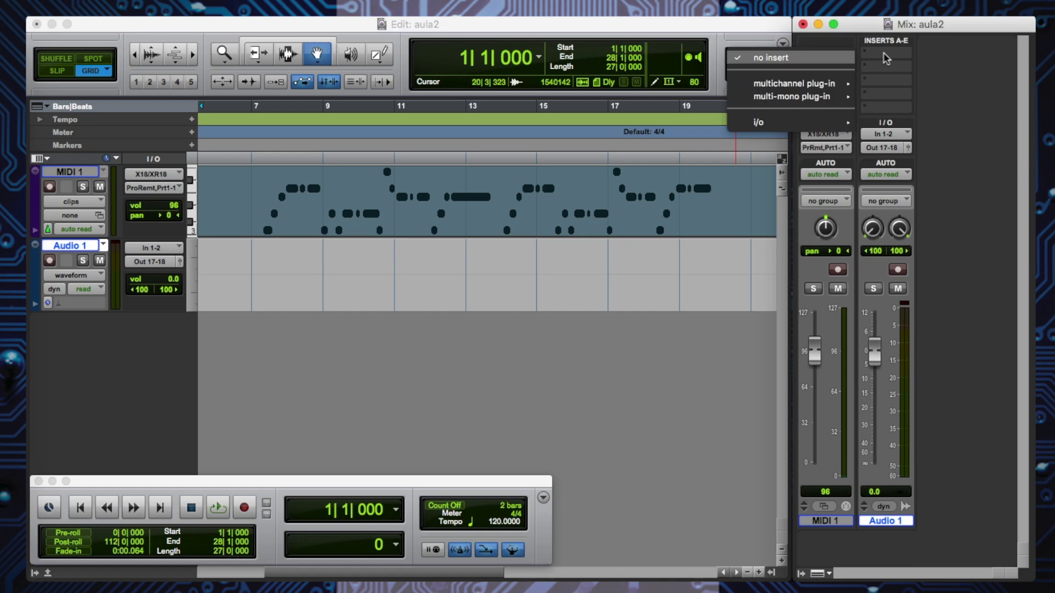
{"action": "mouse_move", "coordinate": [844, 82]}
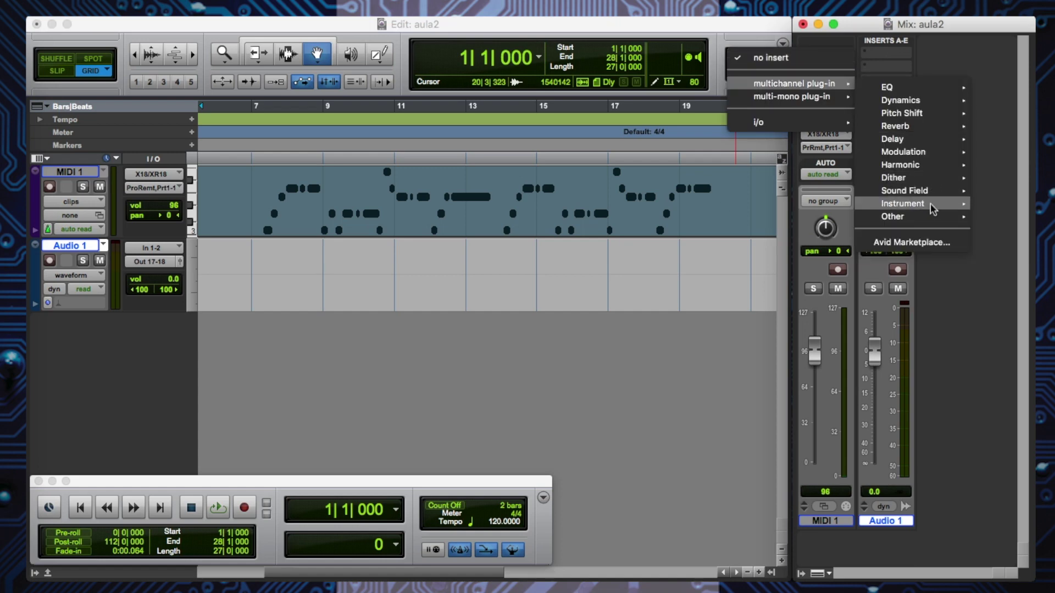
{"action": "mouse_move", "coordinate": [923, 204]}
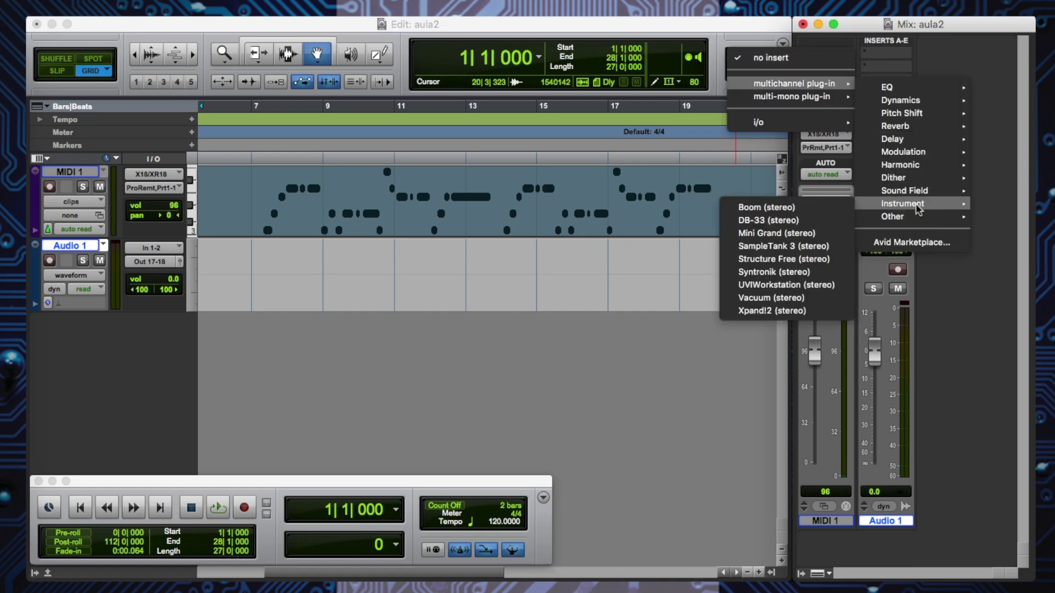
{"action": "left_click", "coordinate": [770, 235]}
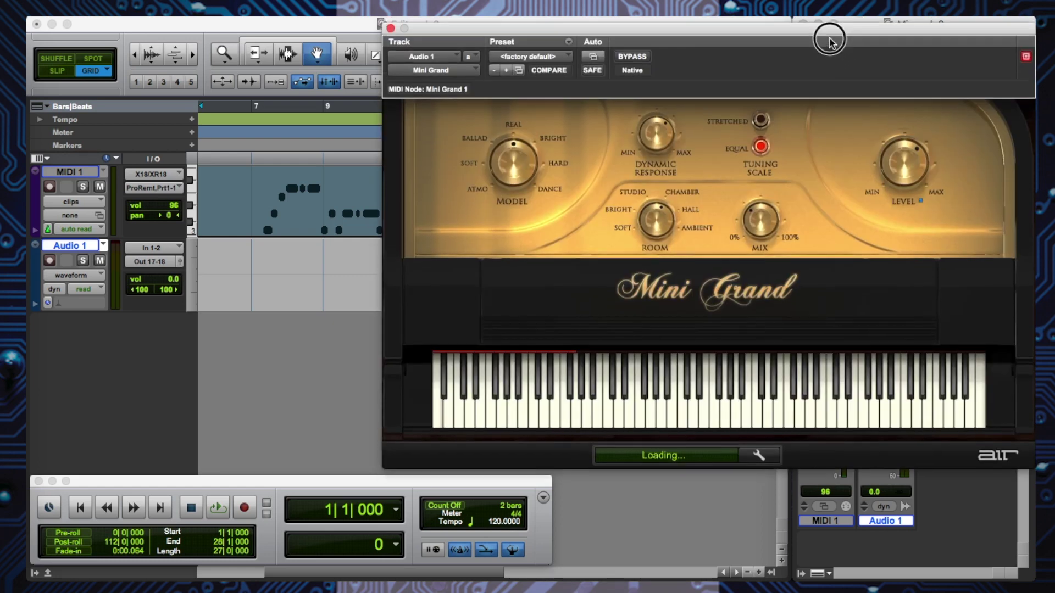
{"action": "left_click_drag", "start_coordinate": [829, 38], "coordinate": [489, 45]}
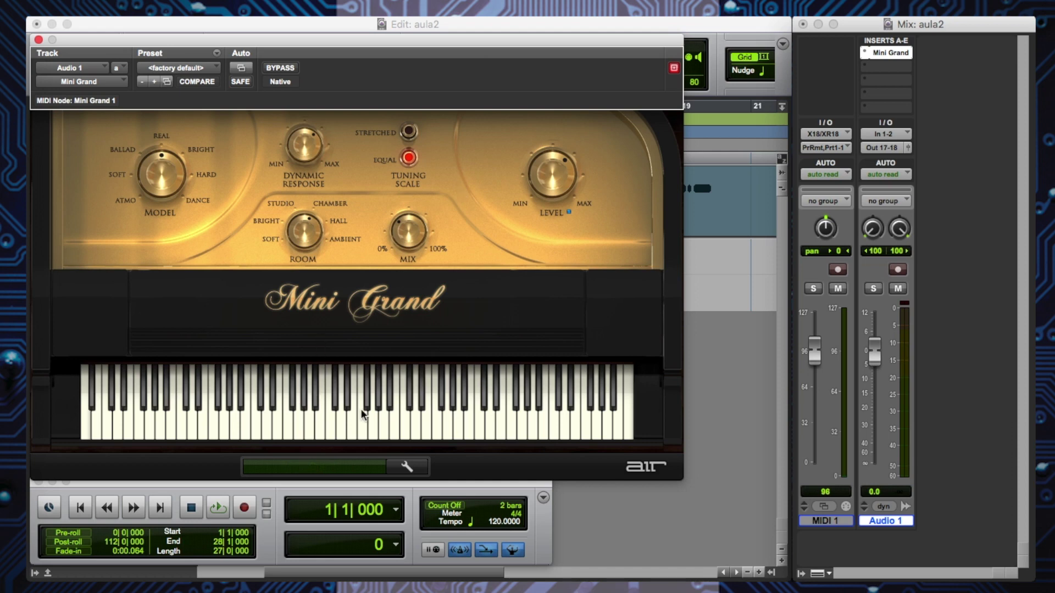
Audition the Mini Grand's sound by sweeping across several ranges of its on-screen piano keys
{"action": "mouse_move", "coordinate": [234, 417]}
{"action": "left_mouse_down"}
{"action": "mouse_move", "coordinate": [496, 422]}
{"action": "mouse_move", "coordinate": [123, 423]}
{"action": "mouse_move", "coordinate": [423, 423]}
{"action": "left_mouse_up"}
{"action": "mouse_move", "coordinate": [214, 410]}
{"action": "left_mouse_down"}
{"action": "mouse_move", "coordinate": [431, 414]}
{"action": "mouse_move", "coordinate": [130, 420]}
{"action": "mouse_move", "coordinate": [394, 426]}
{"action": "mouse_move", "coordinate": [329, 424]}
{"action": "left_mouse_up"}
{"action": "mouse_move", "coordinate": [159, 423]}
{"action": "left_mouse_down"}
{"action": "mouse_move", "coordinate": [461, 419]}
{"action": "mouse_move", "coordinate": [252, 418]}
{"action": "left_mouse_up"}
Assign the Audio 1 track's output to the stereo pair Out 17-18
{"action": "left_click", "coordinate": [888, 149]}
{"action": "mouse_move", "coordinate": [913, 149]}
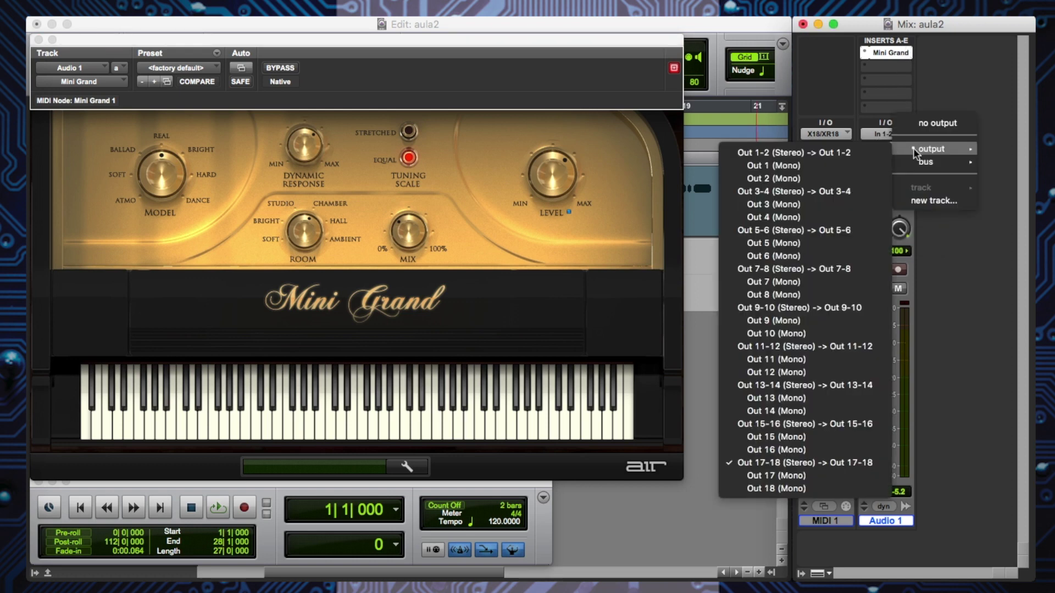
{"action": "left_click", "coordinate": [790, 462]}
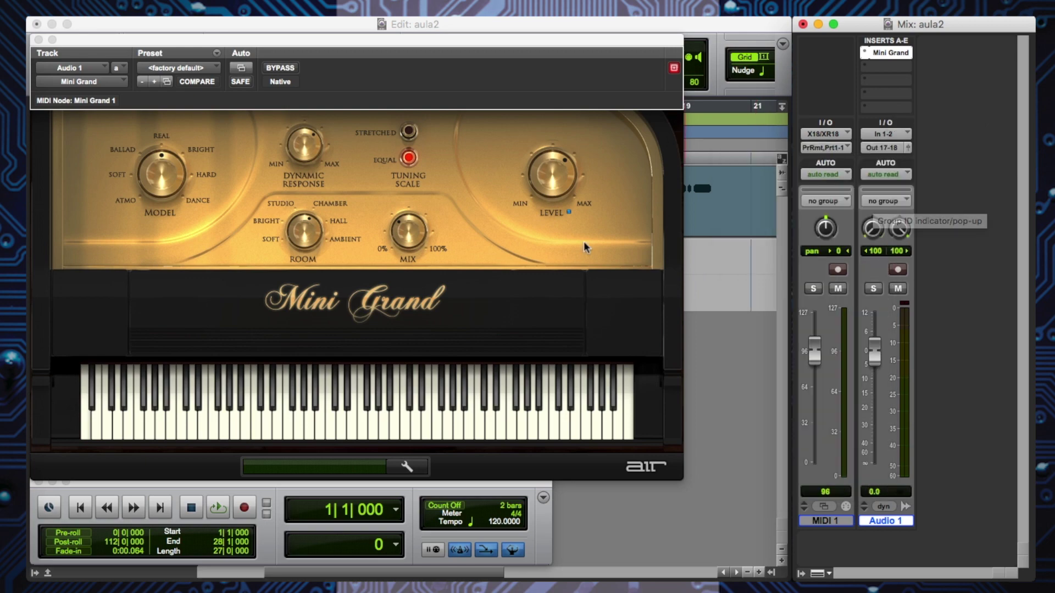
Switch to X AIR Edit and rename the Aux channel to KEY with the solid red label colour
{"action": "key", "text": "ctrl+Left"}
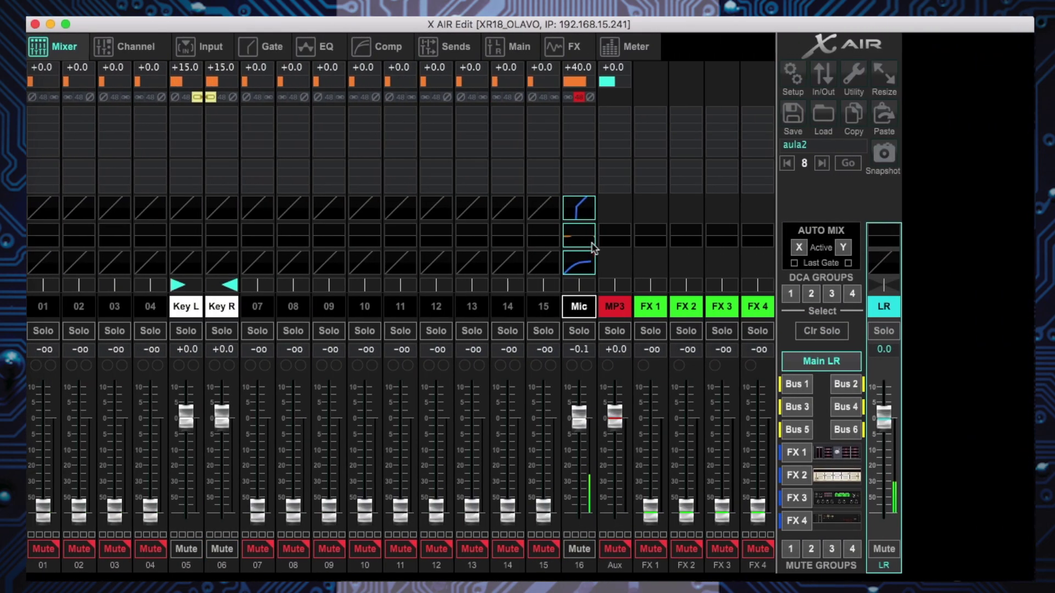
{"action": "left_click", "coordinate": [623, 309]}
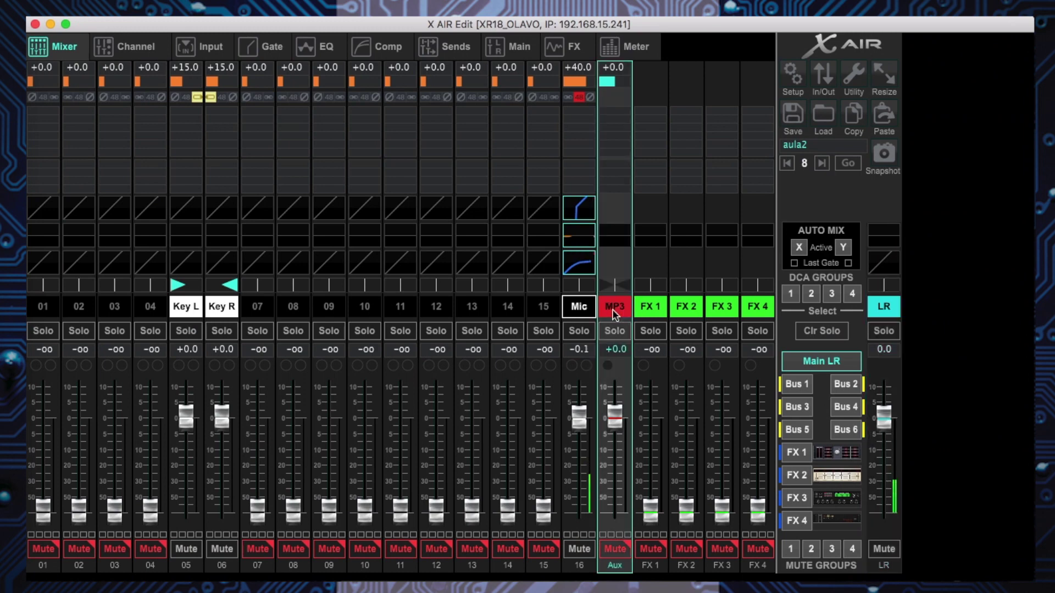
{"action": "double_click", "coordinate": [615, 308]}
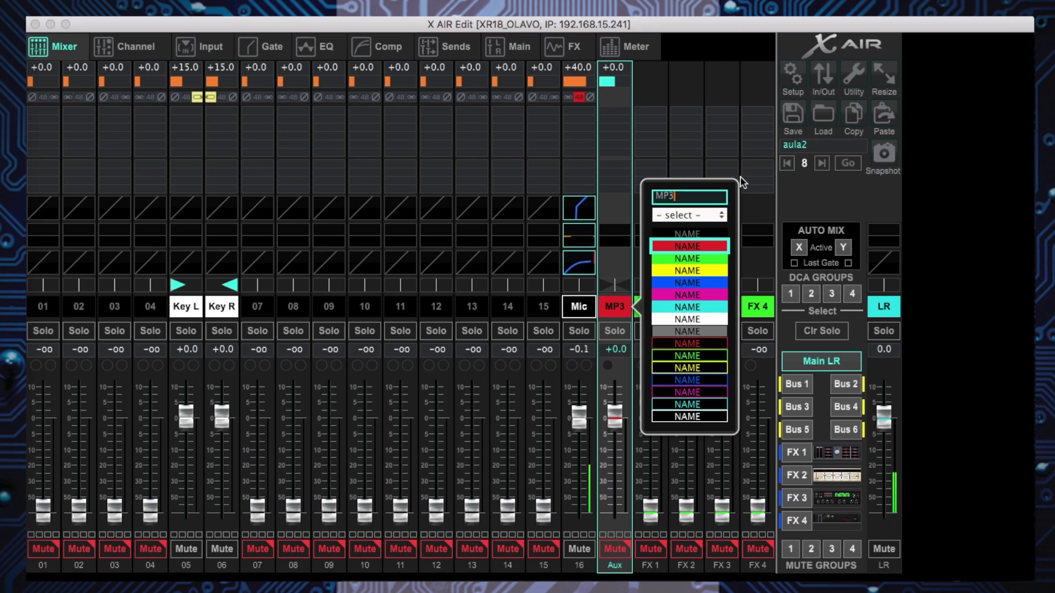
{"action": "key", "text": "BackSpace"}
{"action": "key", "text": "BackSpace"}
{"action": "key", "text": "BackSpace"}
{"action": "type", "text": "KEY"}
{"action": "left_click", "coordinate": [707, 246]}
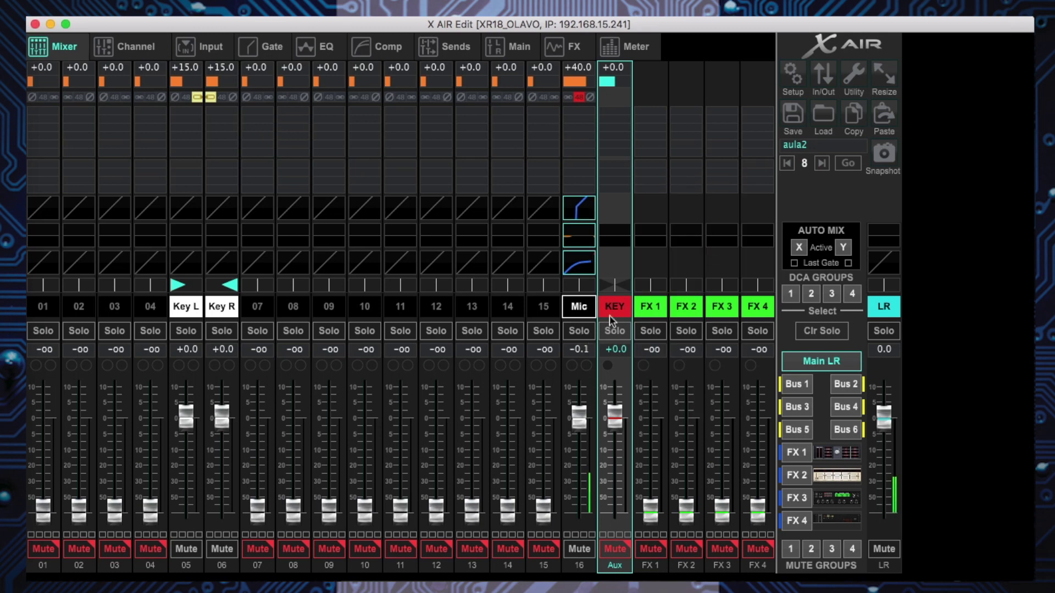